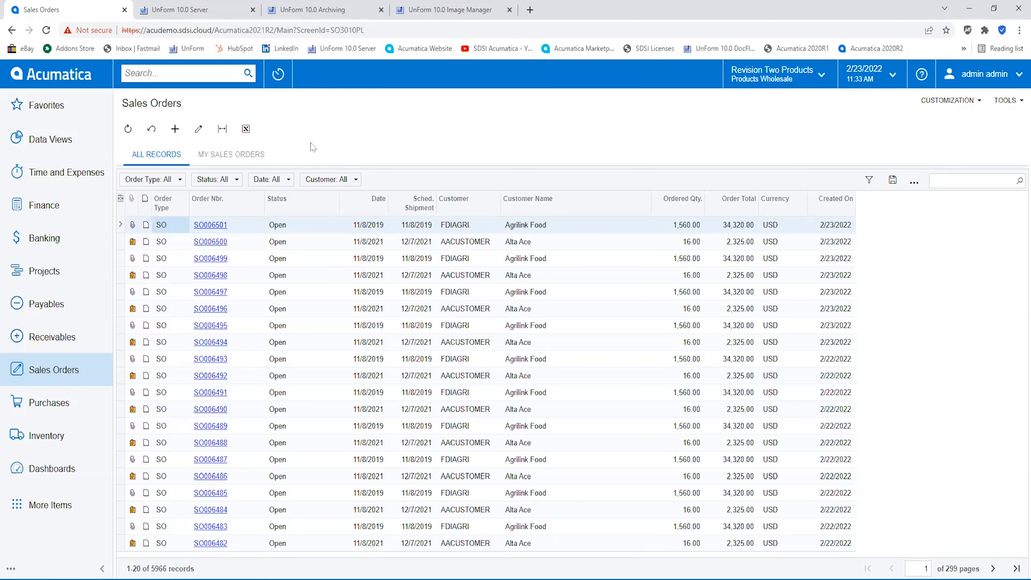
Send the Web Demo draft email with the two purchase order PDFs to the inbound CustPO mailbox
{"action": "left_click", "coordinate": [228, 16]}
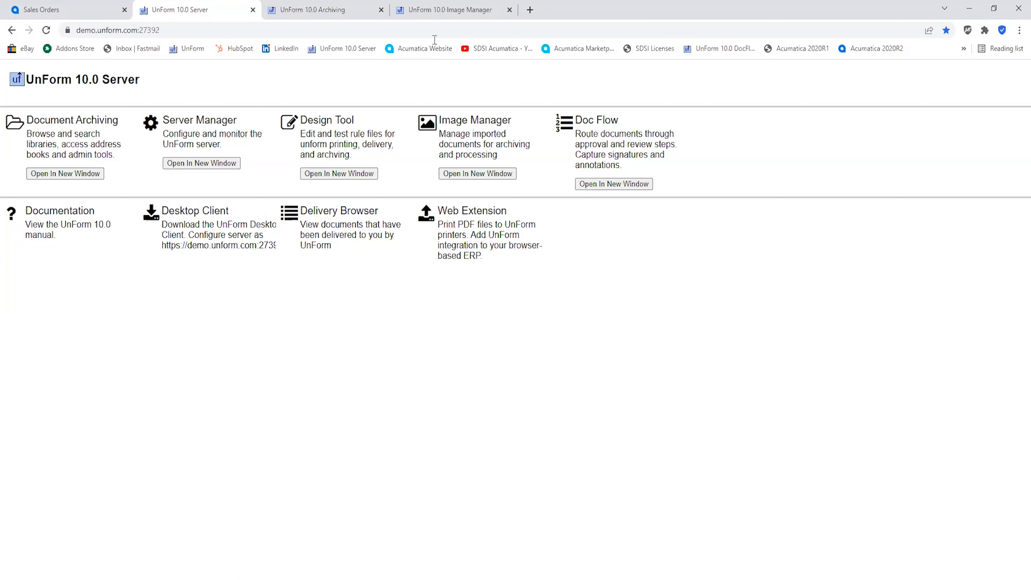
{"action": "left_click", "coordinate": [437, 13]}
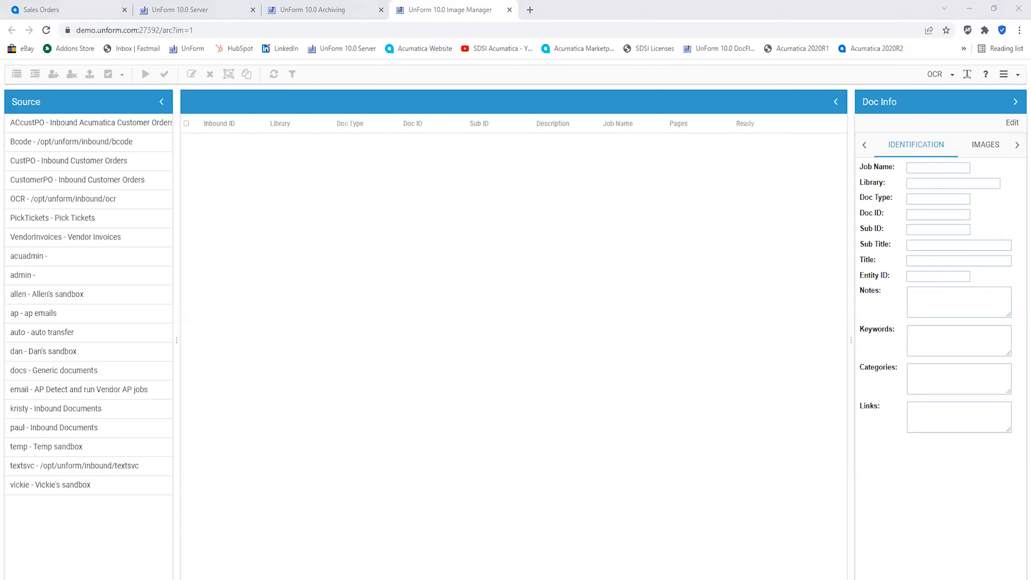
{"action": "key", "text": "alt+Tab"}
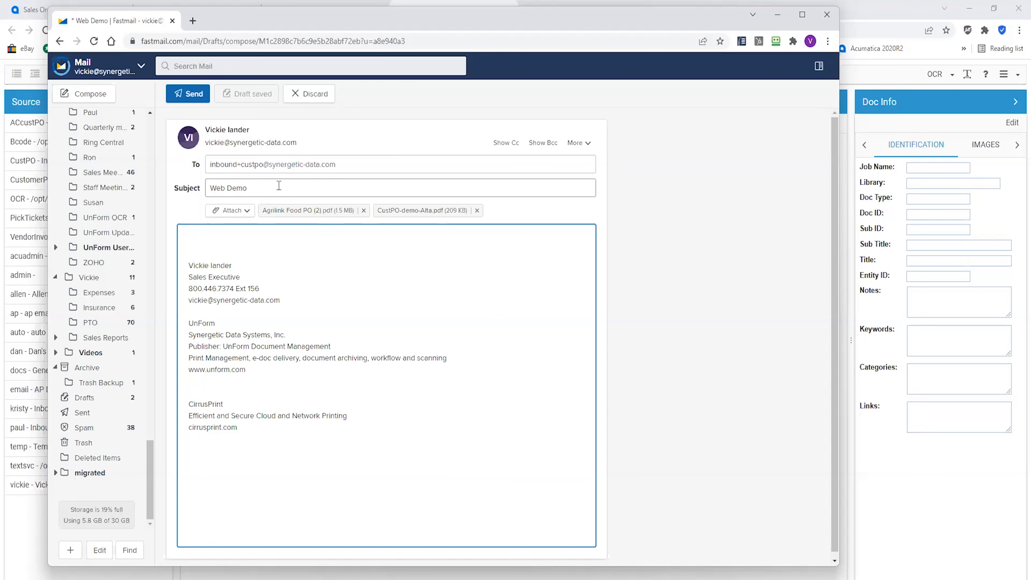
{"action": "left_click", "coordinate": [192, 100]}
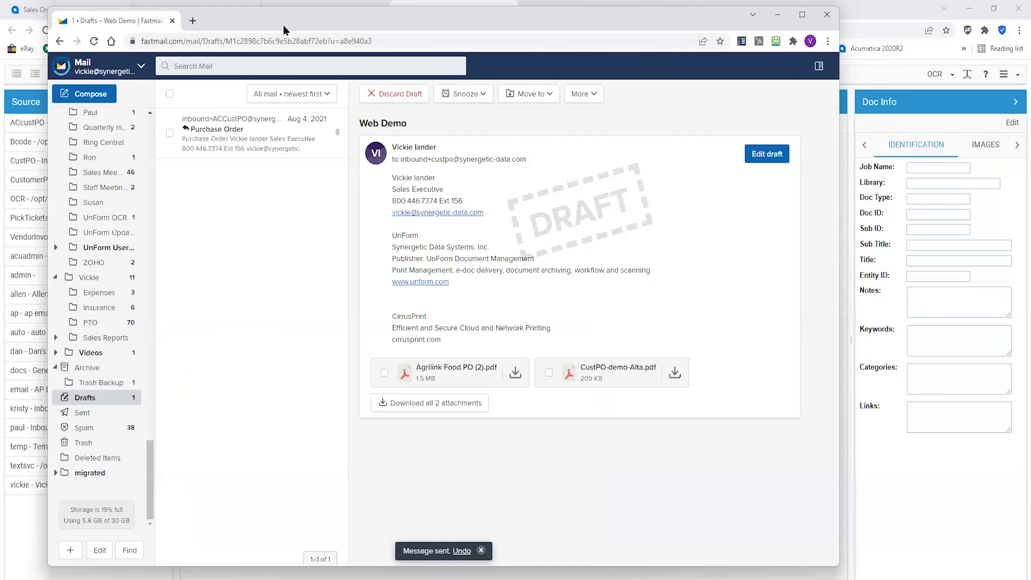
{"action": "left_click_drag", "start_coordinate": [284, 26], "coordinate": [0, 26]}
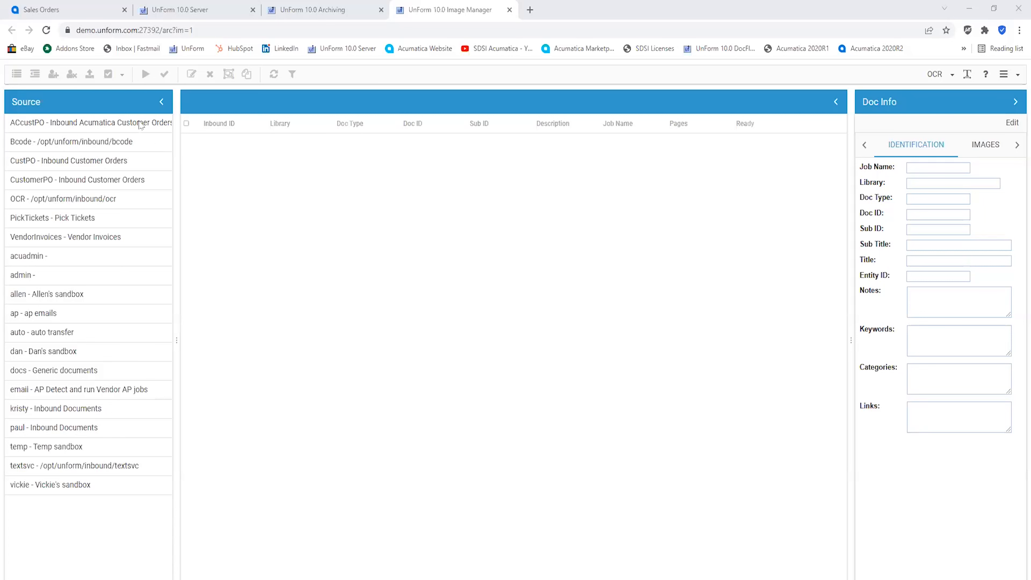
Open the CustPO inbound customer orders source and list the documents available to assign to you
{"action": "left_click", "coordinate": [89, 162]}
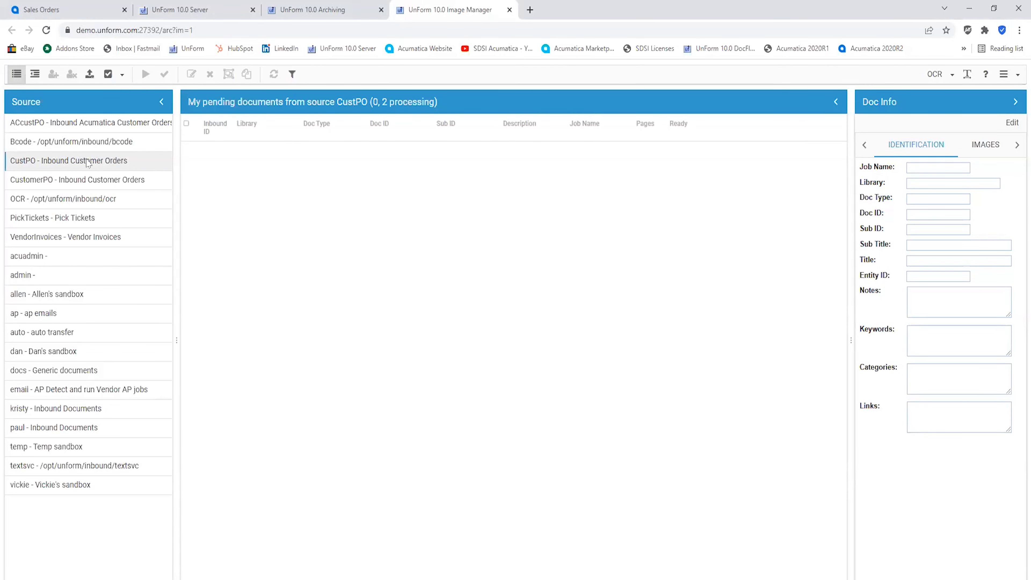
{"action": "left_click", "coordinate": [36, 75]}
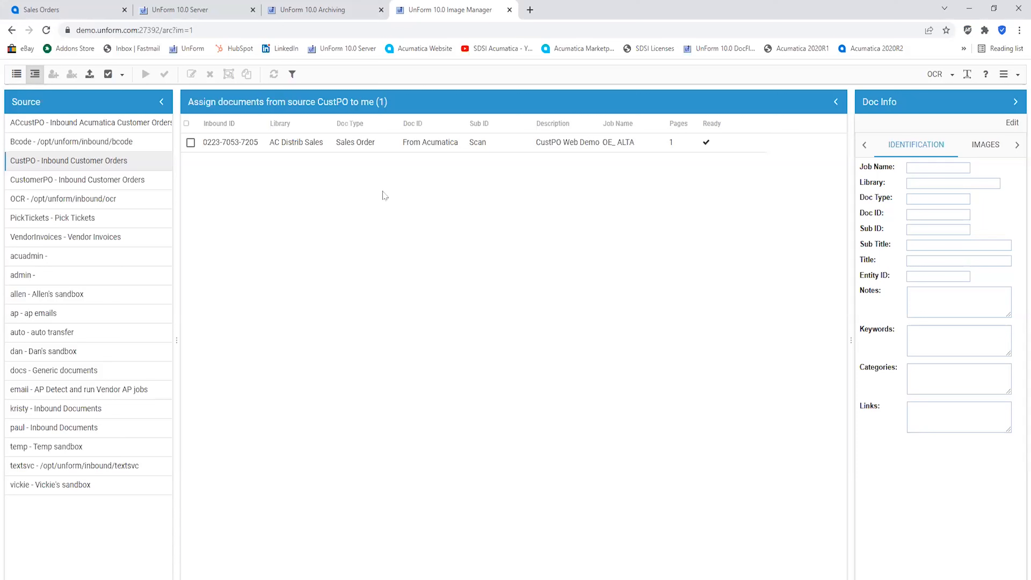
{"action": "left_click", "coordinate": [17, 74]}
{"action": "left_click", "coordinate": [34, 75]}
Open the Agrilink Food order document and review its extracted fields, purchase order image and line items
{"action": "left_click", "coordinate": [425, 148]}
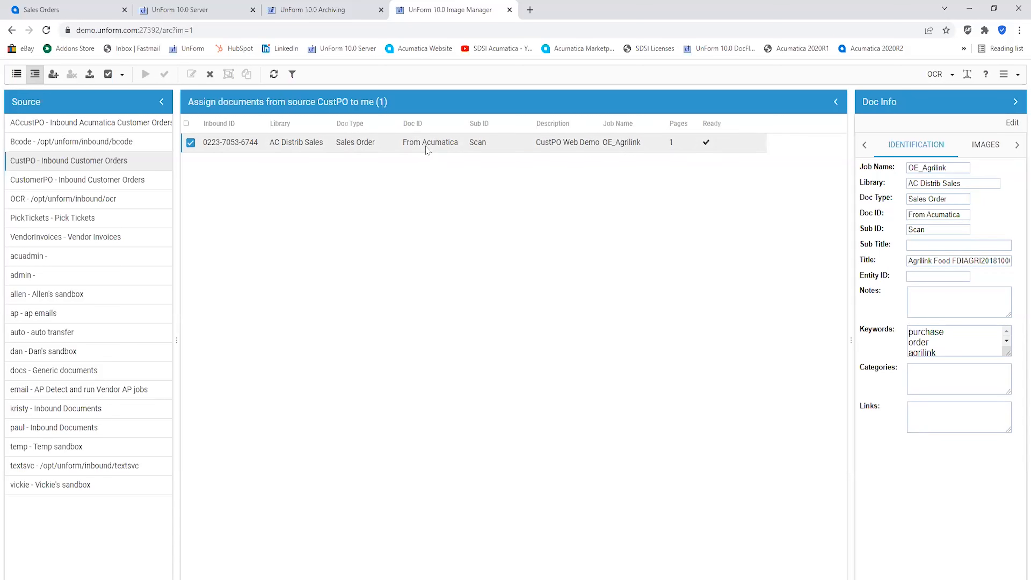
{"action": "double_click", "coordinate": [430, 146]}
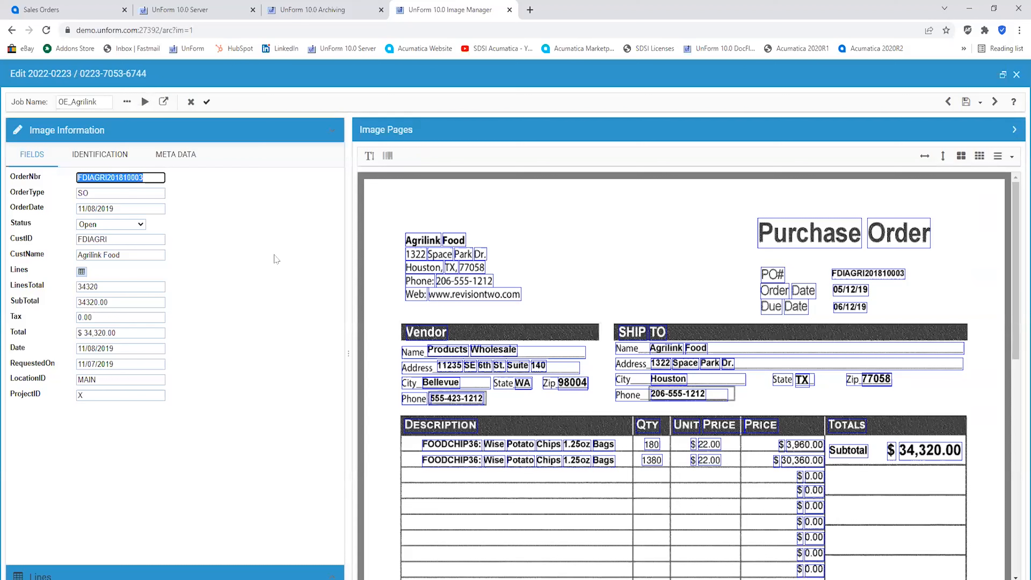
{"action": "left_click", "coordinate": [240, 227]}
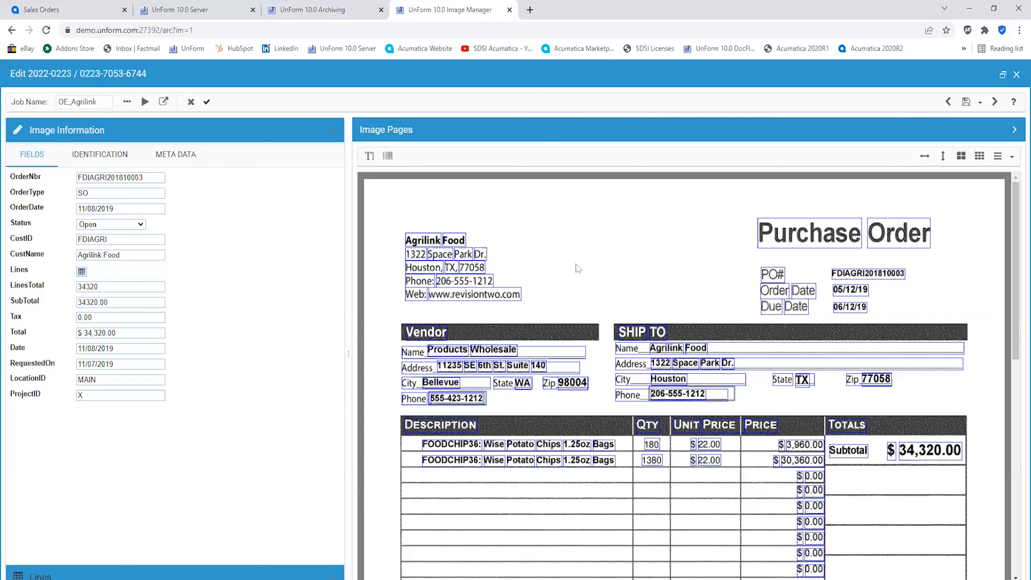
{"action": "scroll", "coordinate": [578, 269], "scroll_direction": "down", "scroll_amount": 1}
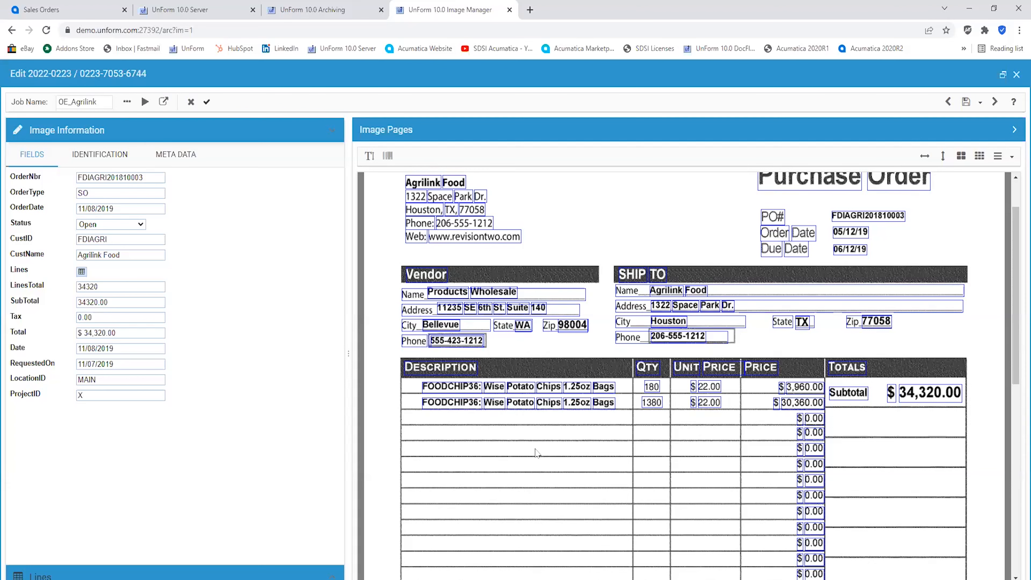
{"action": "scroll", "coordinate": [536, 449], "scroll_direction": "down", "scroll_amount": 1}
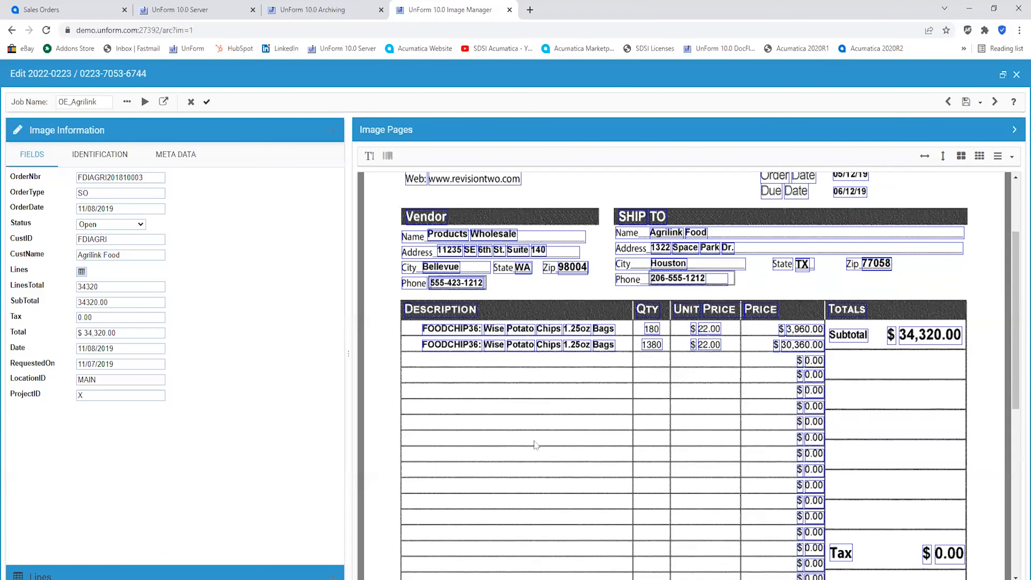
{"action": "scroll", "coordinate": [534, 441], "scroll_direction": "down", "scroll_amount": 1}
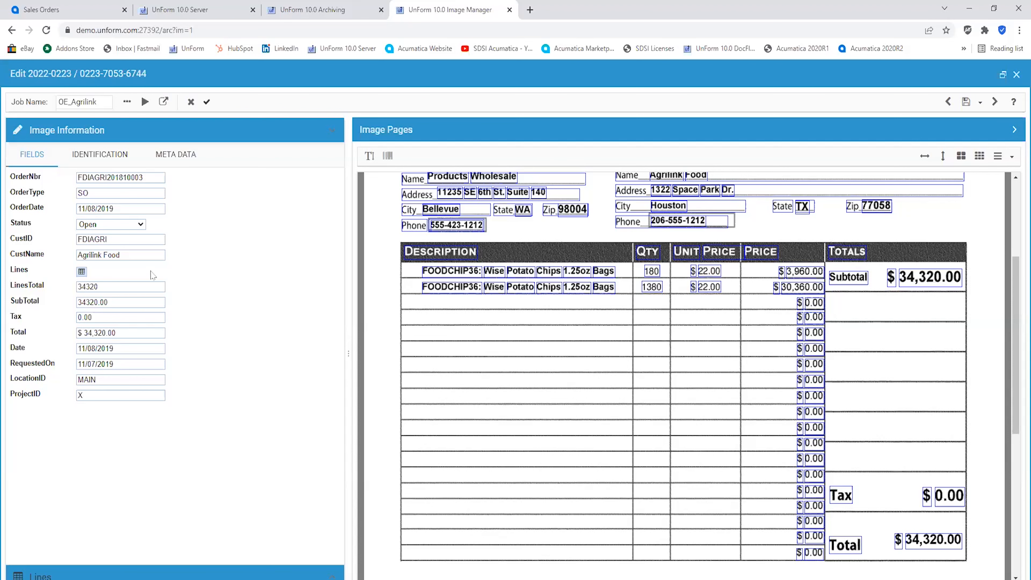
{"action": "left_click", "coordinate": [82, 271]}
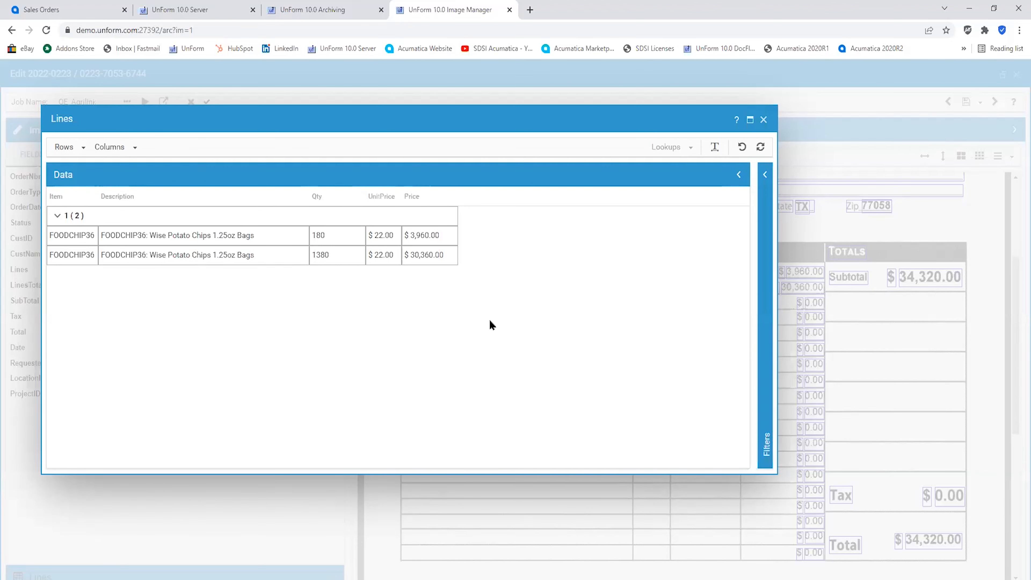
{"action": "left_click", "coordinate": [764, 121]}
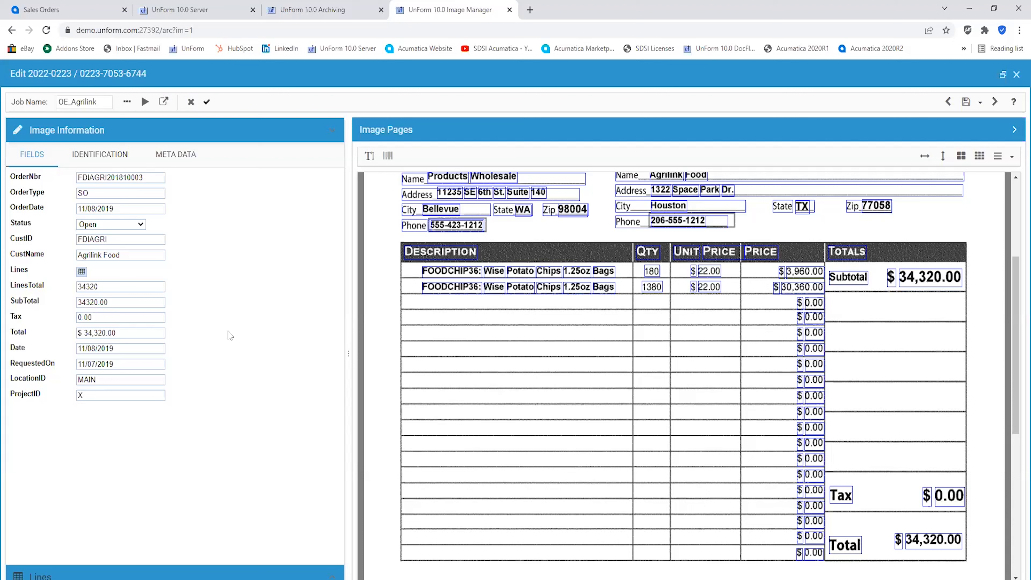
Set the SubTotal field to 34320.50 and close the document editor
{"action": "left_click", "coordinate": [129, 300]}
{"action": "key", "text": "BackSpace"}
{"action": "key", "text": "BackSpace"}
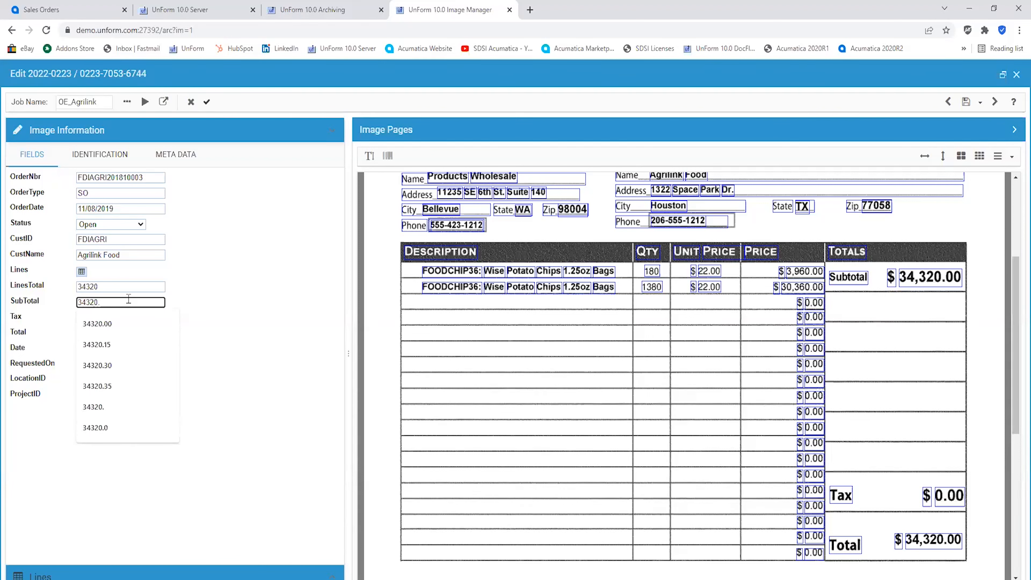
{"action": "type", "text": "50"}
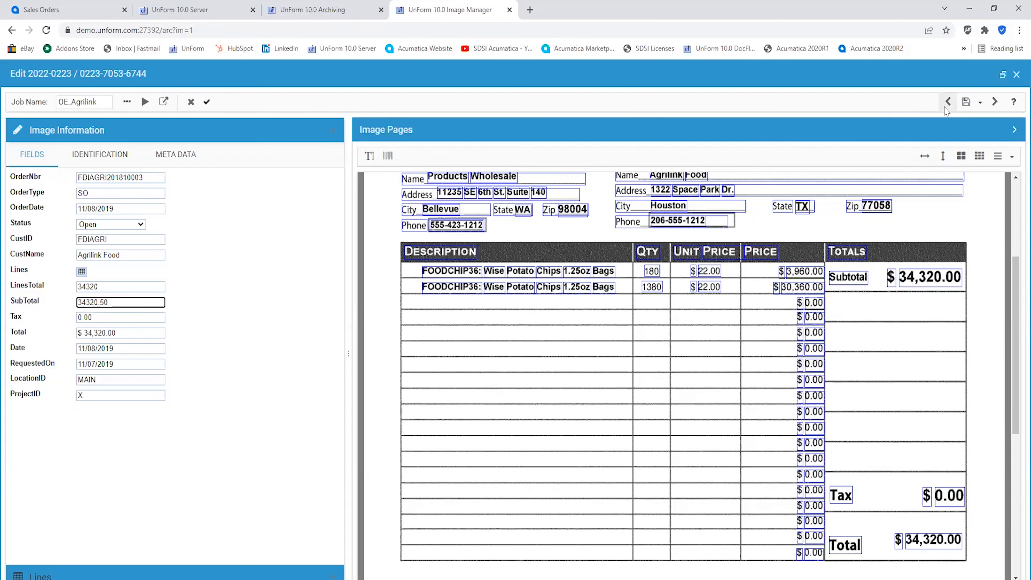
{"action": "left_click", "coordinate": [967, 102]}
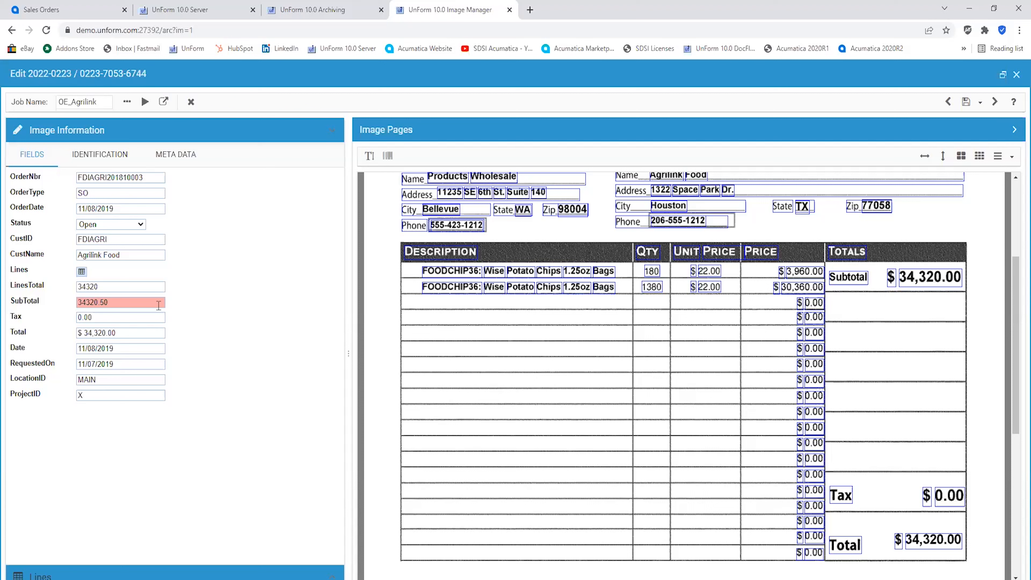
{"action": "mouse_move", "coordinate": [130, 301]}
{"action": "left_click", "coordinate": [1016, 74]}
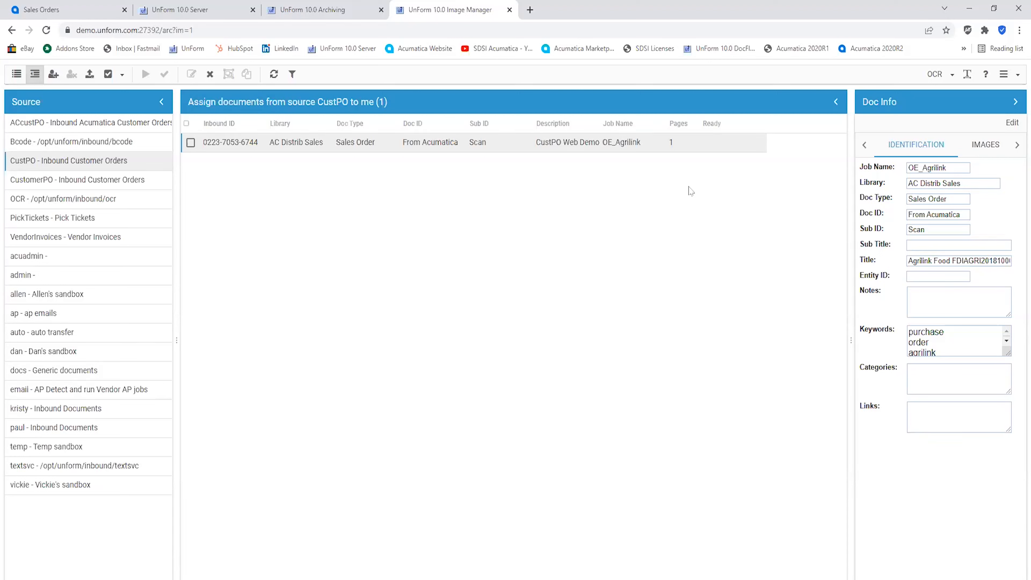
Open the job definitions for OE_Agrilink and examine its zones against the sample document
{"action": "left_click", "coordinate": [1016, 77]}
{"action": "left_click", "coordinate": [995, 93]}
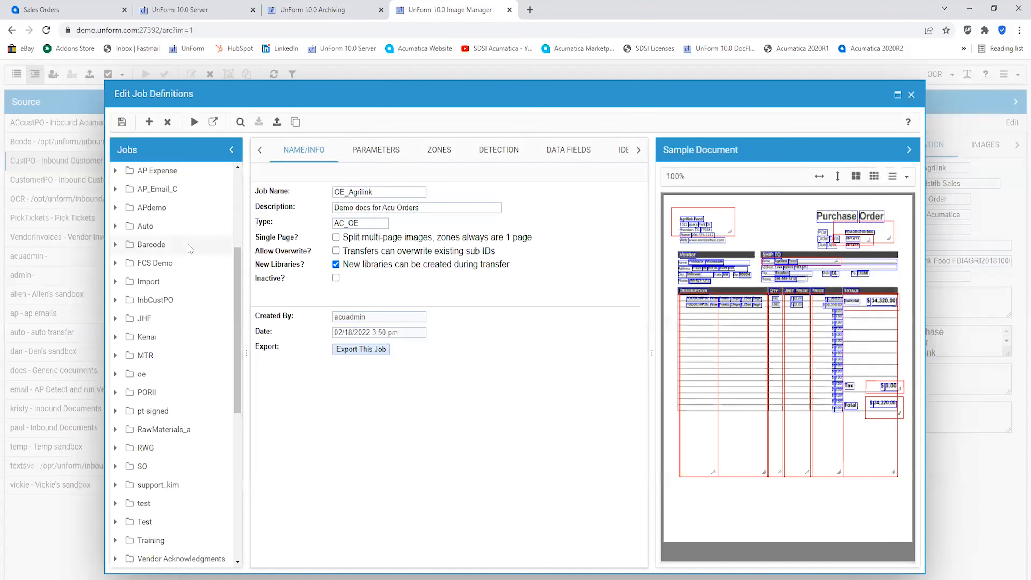
{"action": "left_click", "coordinate": [437, 154]}
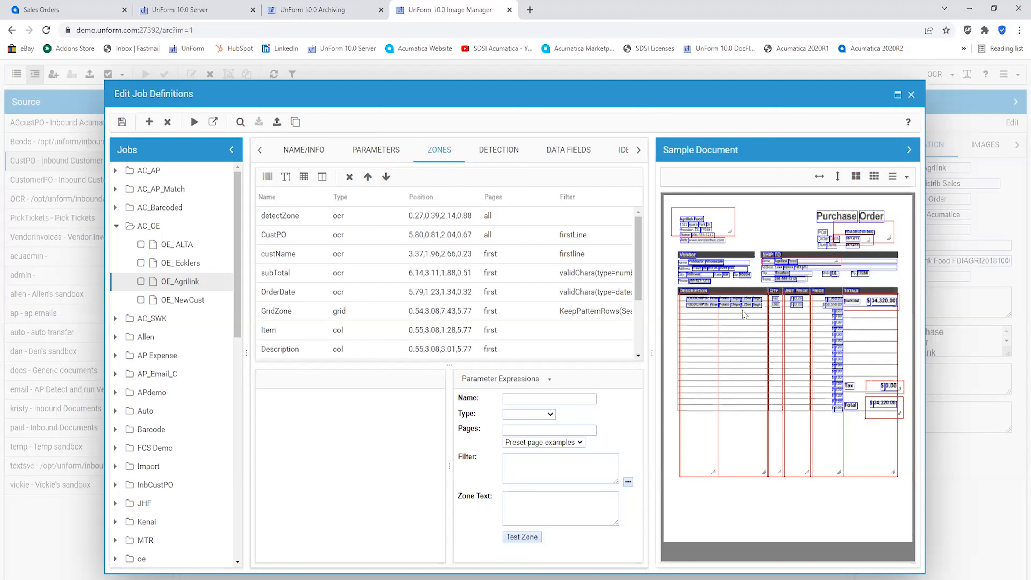
{"action": "left_click", "coordinate": [721, 222]}
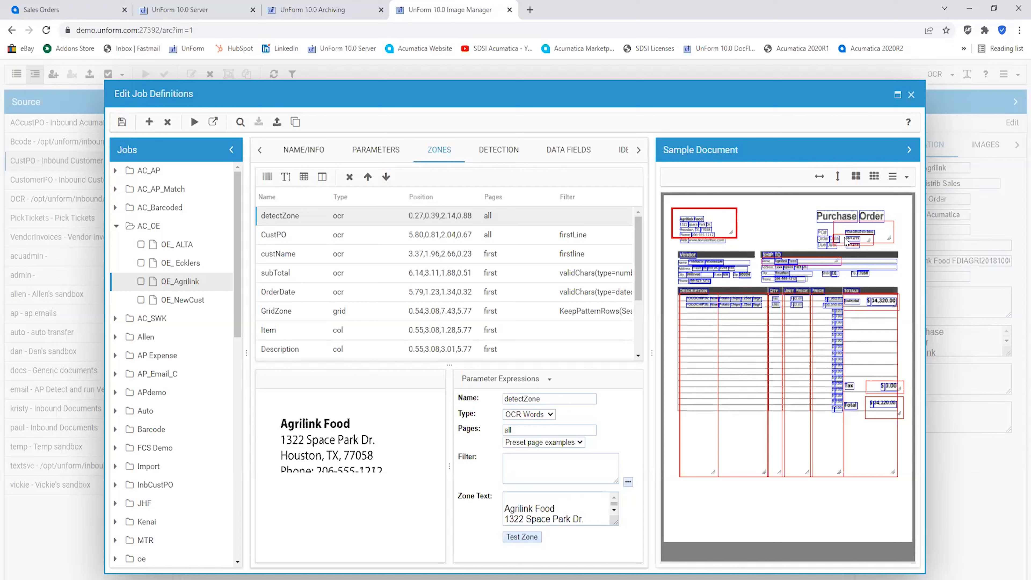
{"action": "left_click", "coordinate": [754, 320]}
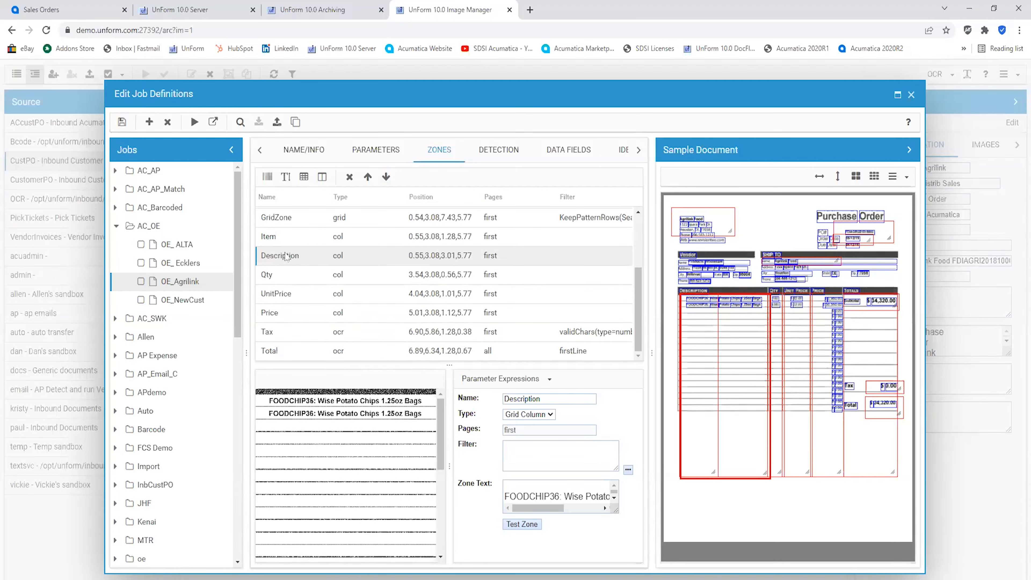
{"action": "left_click", "coordinate": [283, 240]}
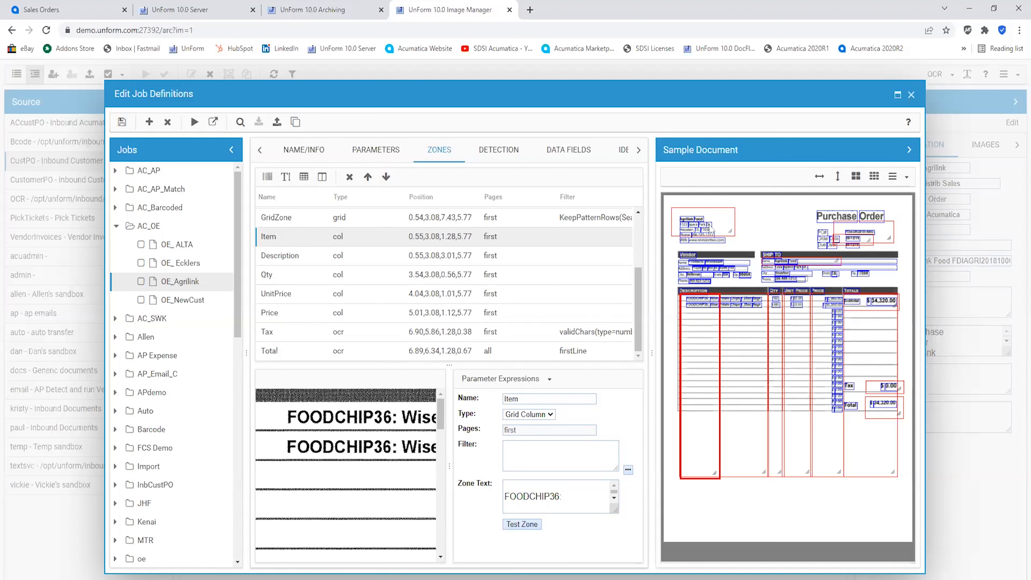
{"action": "left_click", "coordinate": [720, 224]}
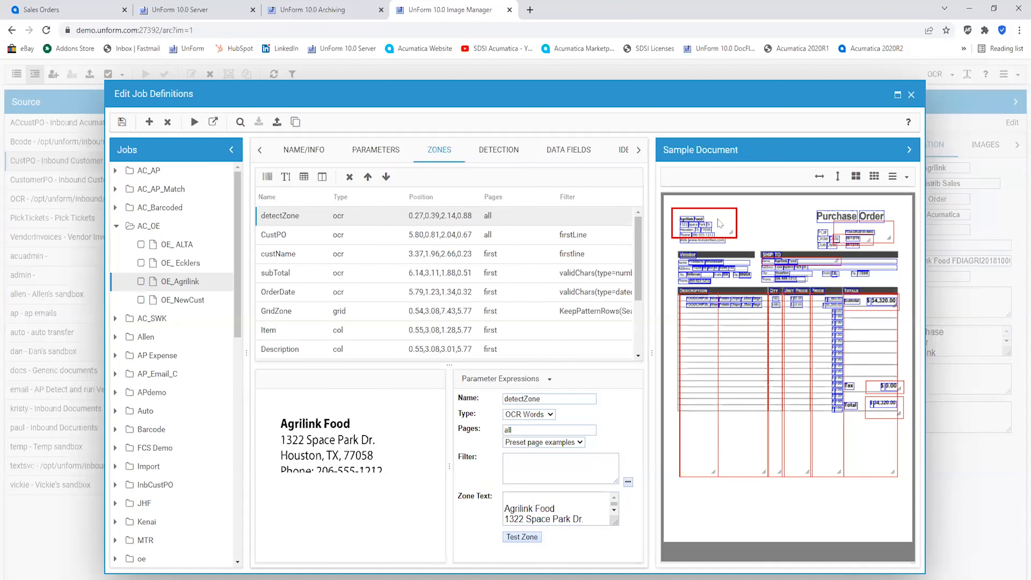
Enlarge the detectZone box to enclose the whole Agrilink Food address block and close the job definitions
{"action": "left_click_drag", "start_coordinate": [718, 220], "coordinate": [721, 222]}
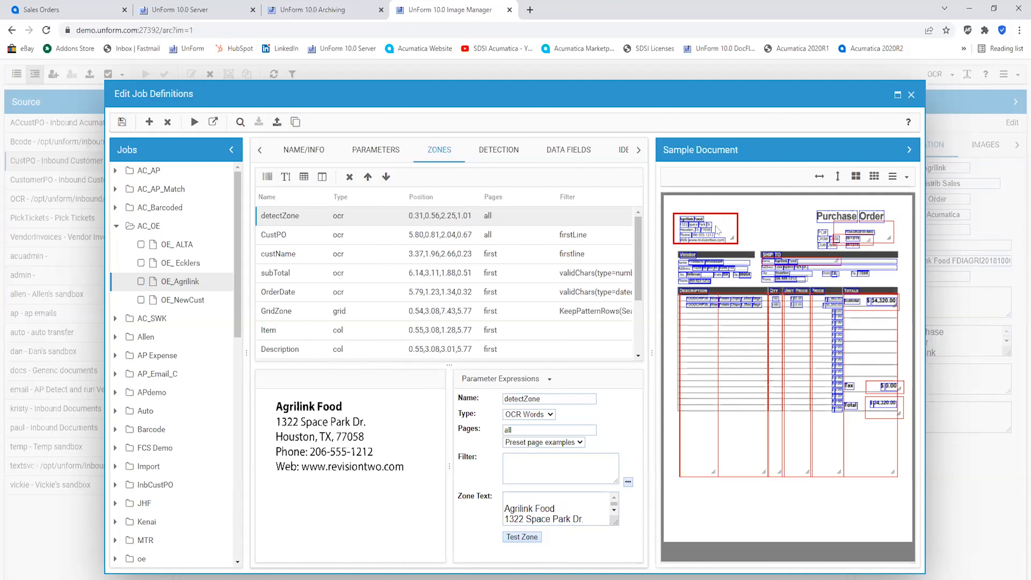
{"action": "mouse_move", "coordinate": [717, 230]}
{"action": "left_mouse_down"}
{"action": "mouse_move", "coordinate": [717, 271]}
{"action": "mouse_move", "coordinate": [757, 283]}
{"action": "mouse_move", "coordinate": [719, 264]}
{"action": "mouse_move", "coordinate": [718, 231]}
{"action": "left_mouse_up"}
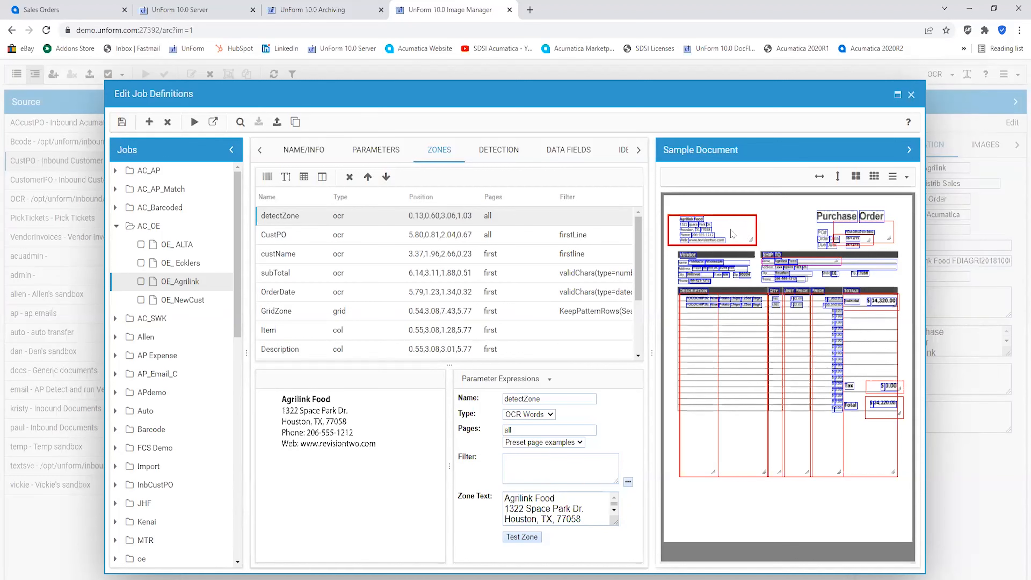
{"action": "left_click", "coordinate": [911, 95]}
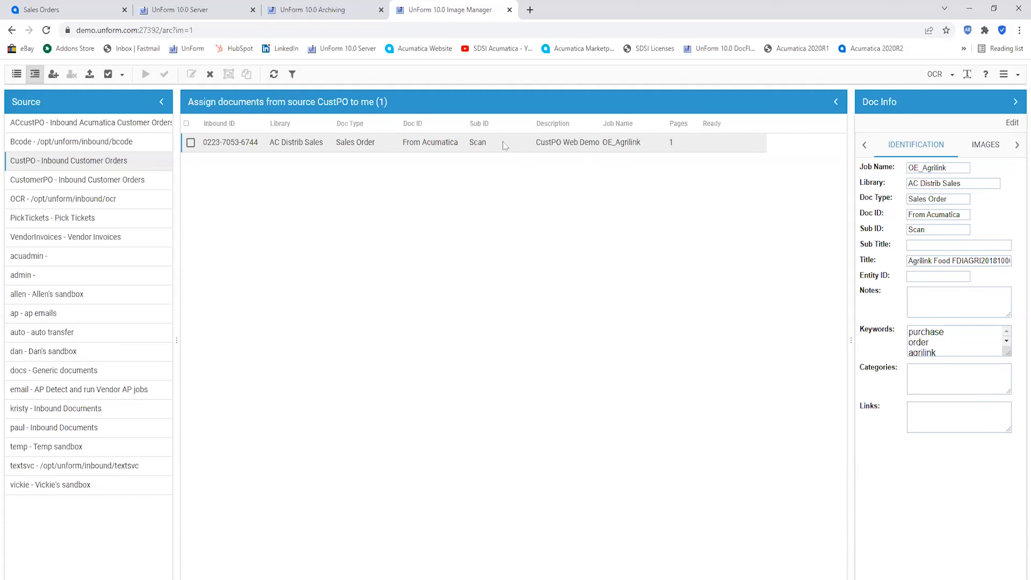
Reopen the Agrilink order document, set its SubTotal to 34320.00, and close the editor
{"action": "left_click", "coordinate": [193, 144]}
{"action": "double_click", "coordinate": [593, 143]}
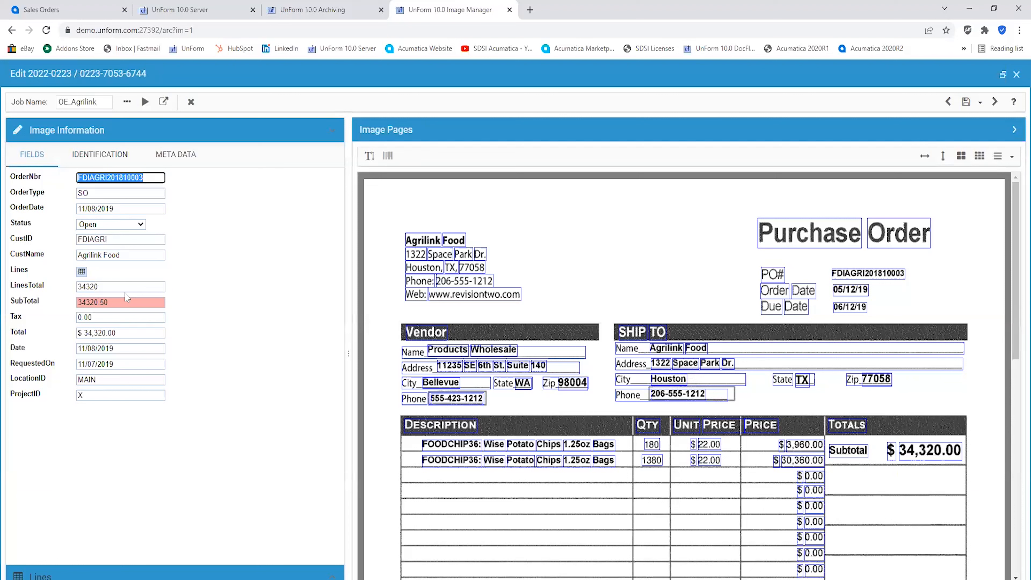
{"action": "left_click", "coordinate": [122, 301]}
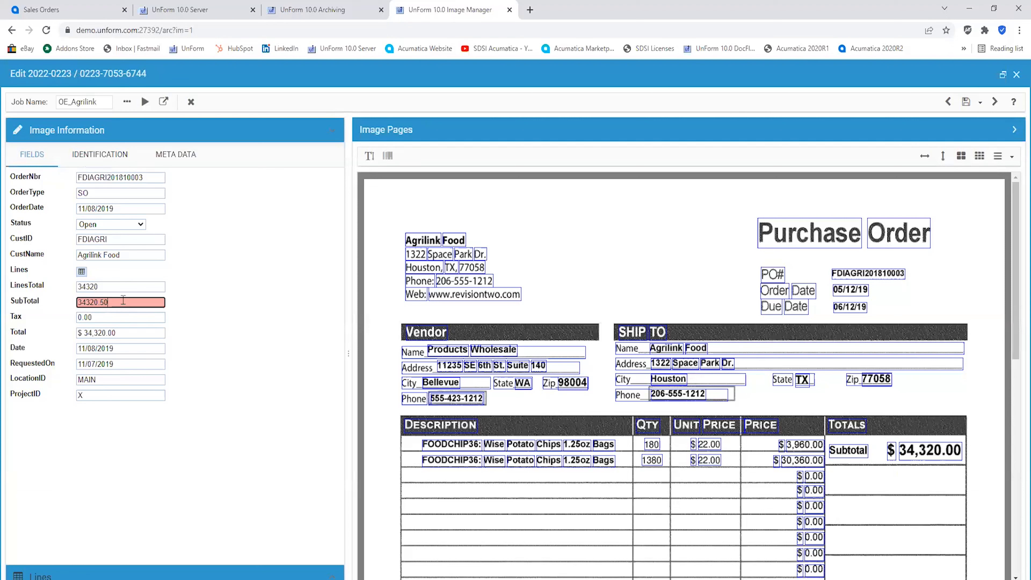
{"action": "key", "text": "BackSpace"}
{"action": "key", "text": "BackSpace"}
{"action": "type", "text": "00"}
{"action": "left_click", "coordinate": [234, 309]}
{"action": "left_click", "coordinate": [964, 103]}
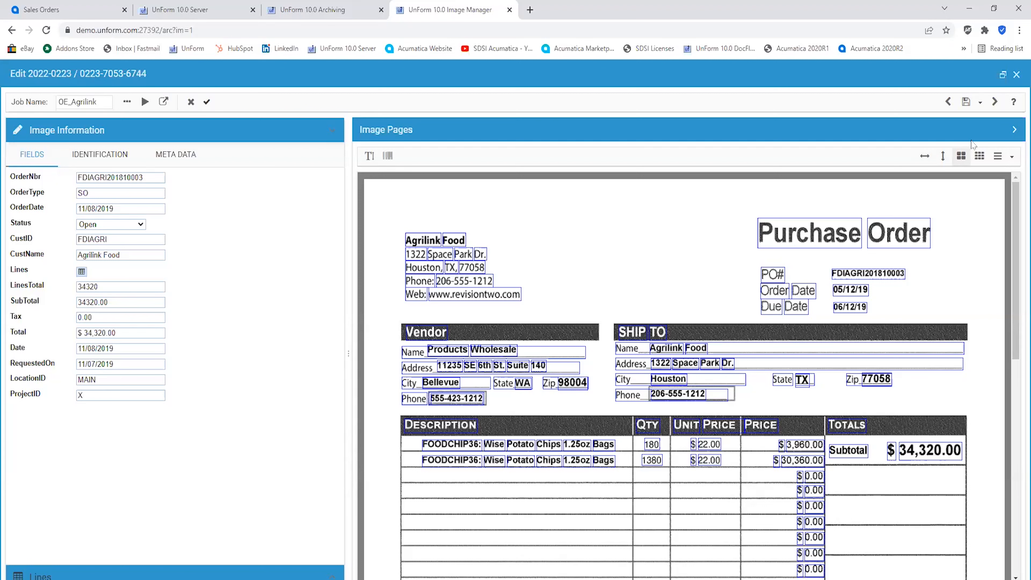
{"action": "left_click", "coordinate": [1016, 75]}
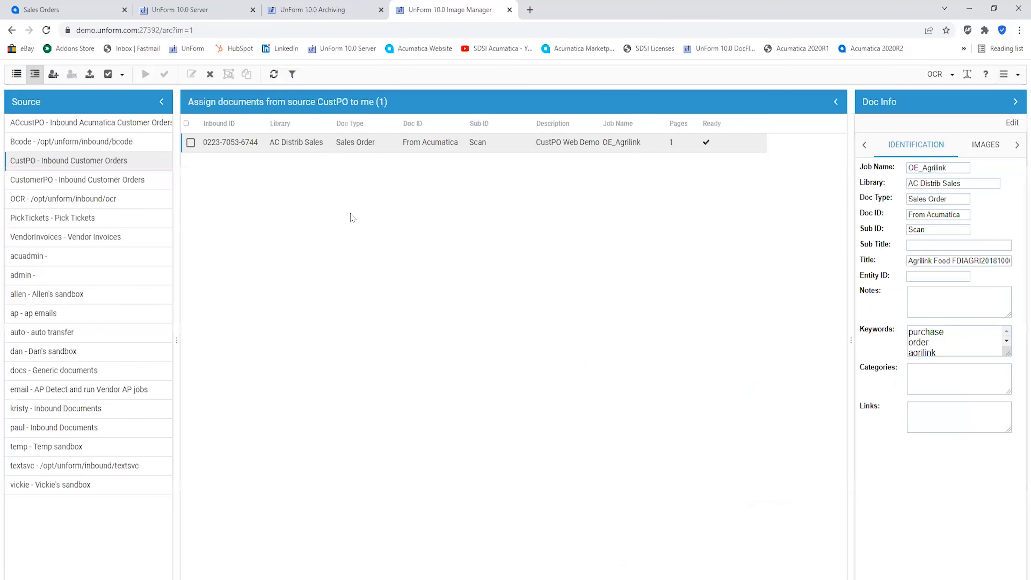
Assign the Agrilink document to yourself and transfer it to its configured library
{"action": "left_click", "coordinate": [190, 142]}
{"action": "left_click", "coordinate": [54, 74]}
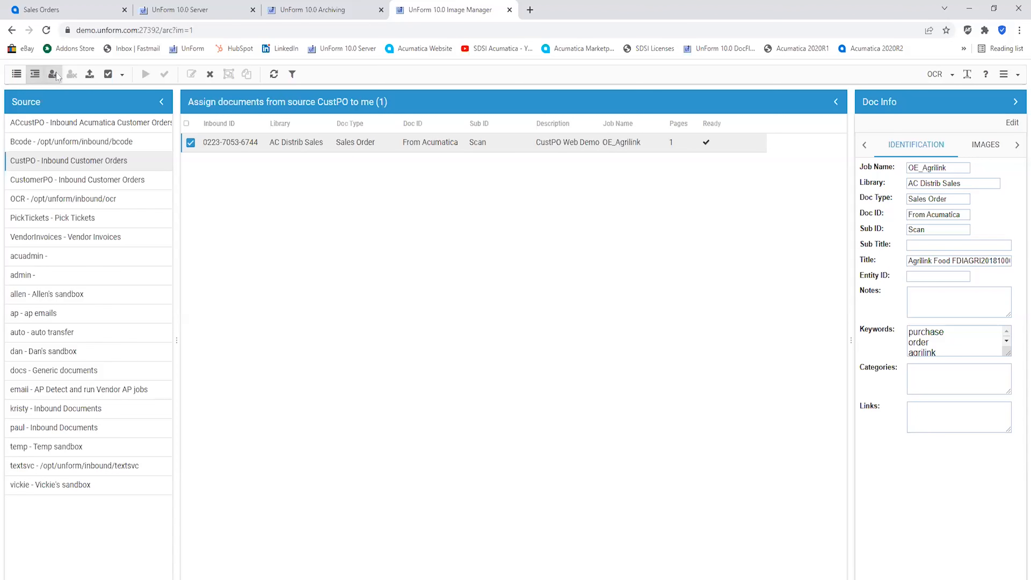
{"action": "left_click", "coordinate": [164, 74]}
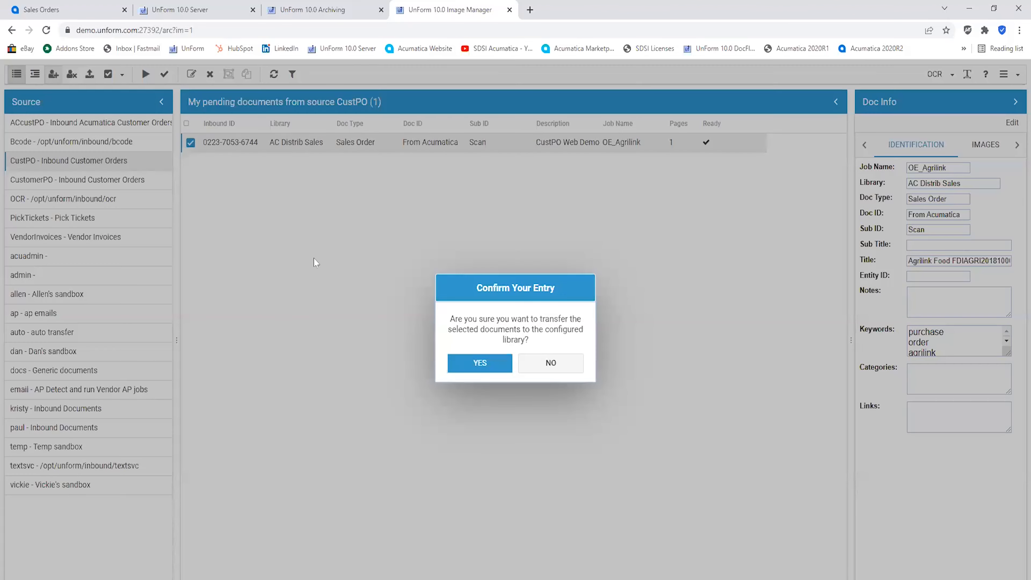
{"action": "left_click", "coordinate": [479, 363]}
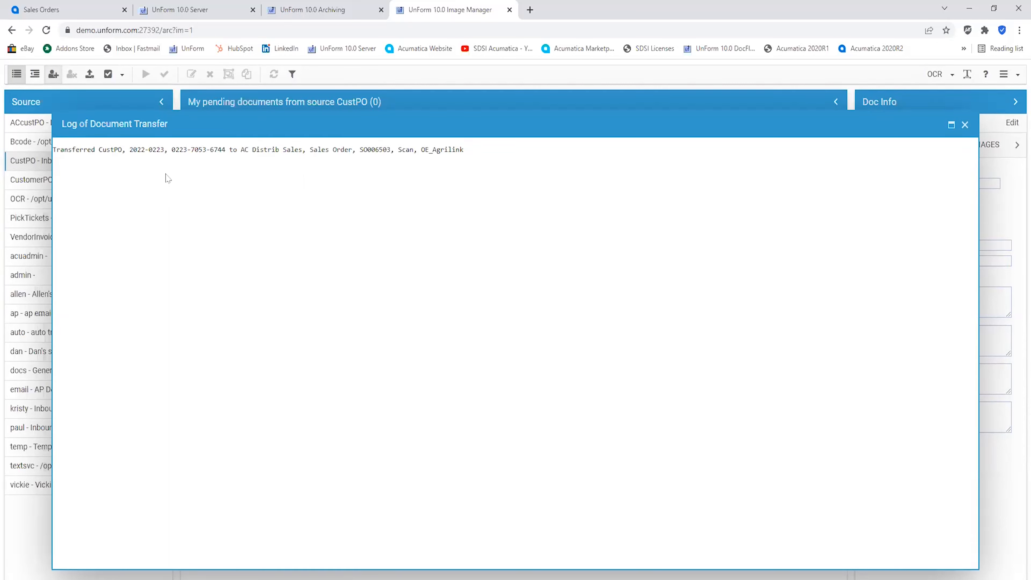
Highlight the sales order number in the document transfer log and close the log
{"action": "left_click_drag", "start_coordinate": [360, 152], "coordinate": [379, 154]}
{"action": "left_click_drag", "start_coordinate": [387, 153], "coordinate": [390, 155]}
{"action": "left_click", "coordinate": [965, 125]}
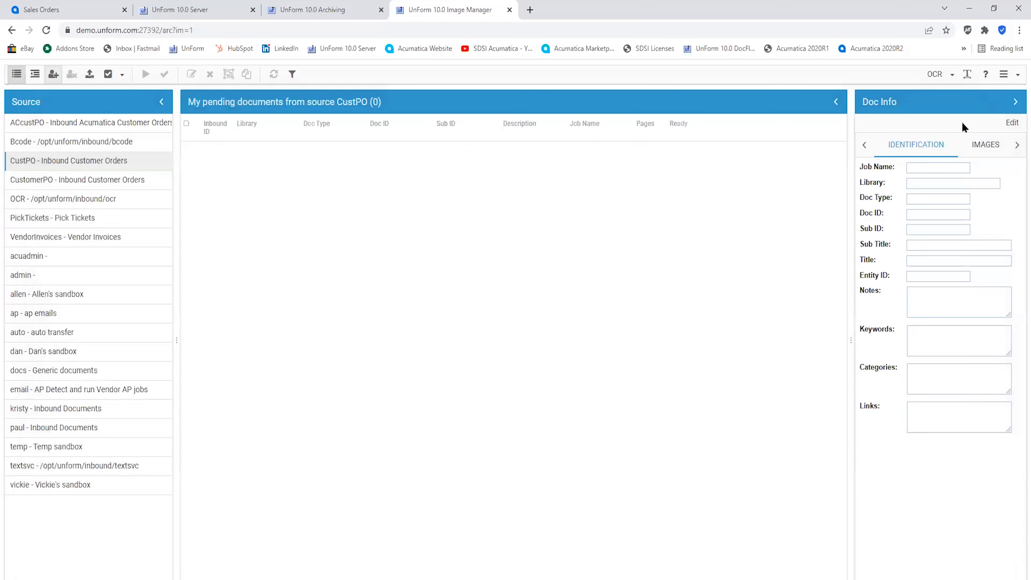
Switch to the Acumatica Sales Orders tab, refresh the list, and open sales order SO006503
{"action": "left_click", "coordinate": [102, 12]}
{"action": "left_click", "coordinate": [47, 34]}
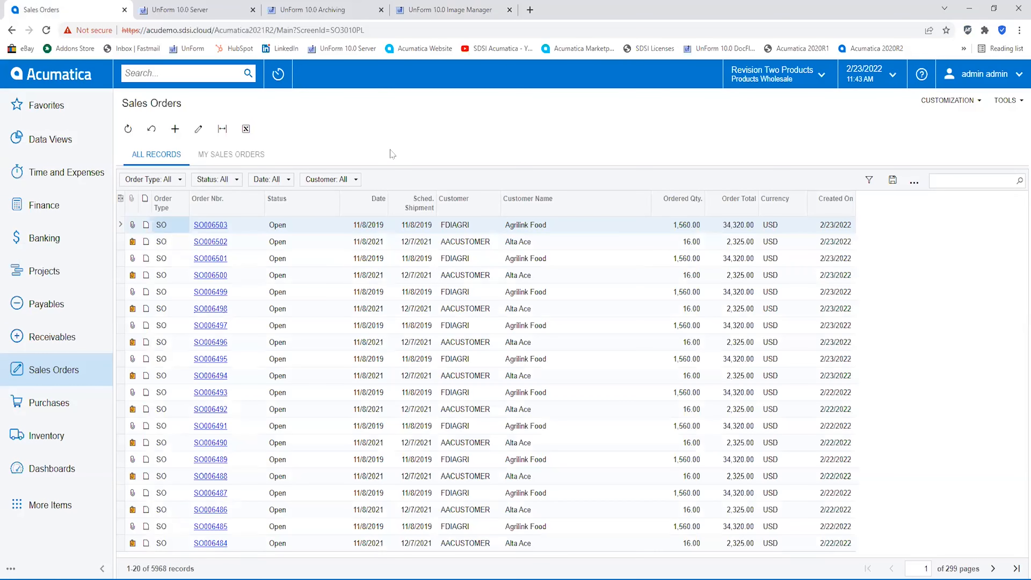
{"action": "left_click", "coordinate": [223, 230]}
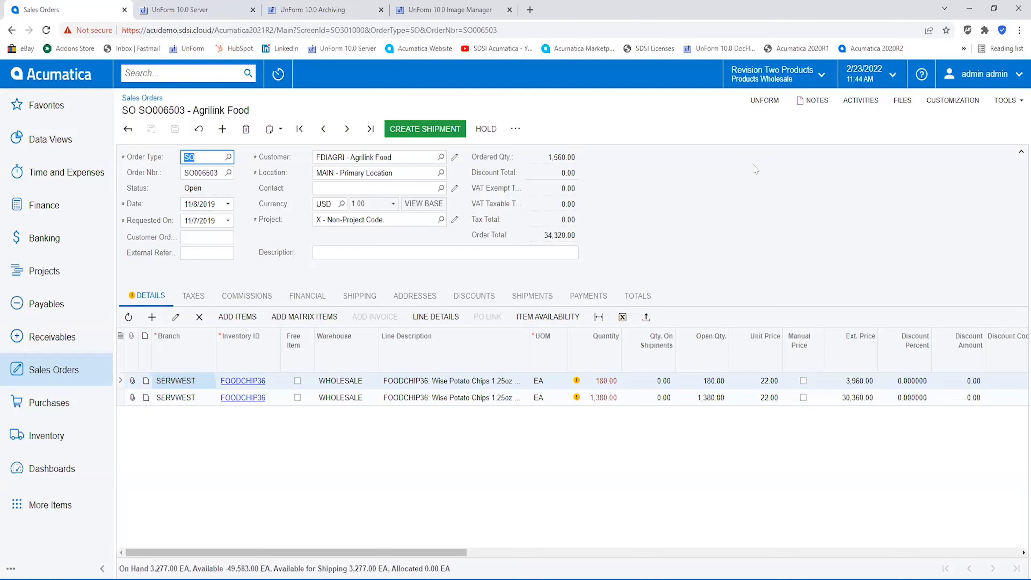
Open the order's UnForm archive entry, view the attached scanned purchase order, and close the viewer window
{"action": "left_click", "coordinate": [762, 105]}
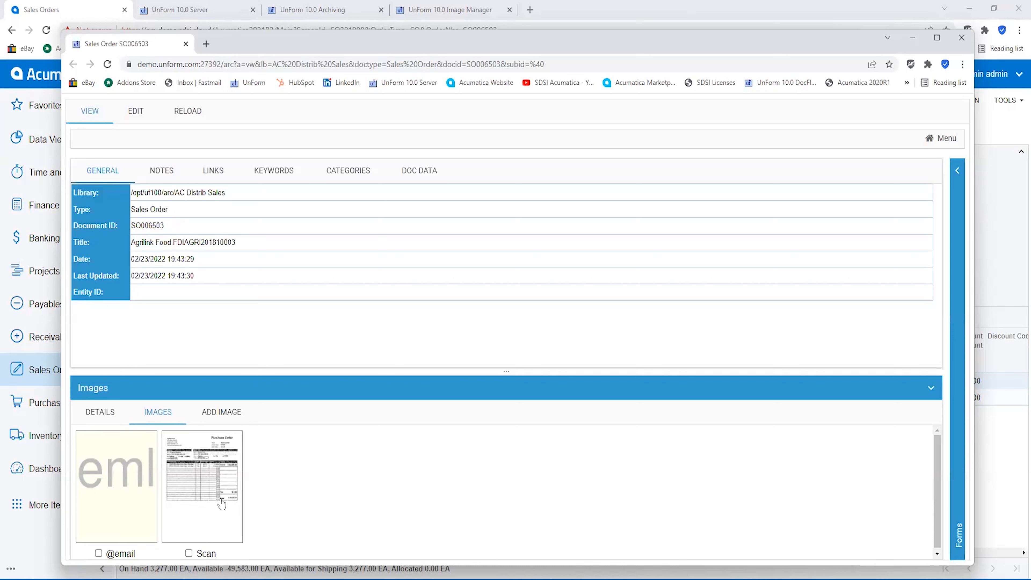
{"action": "left_click", "coordinate": [208, 492]}
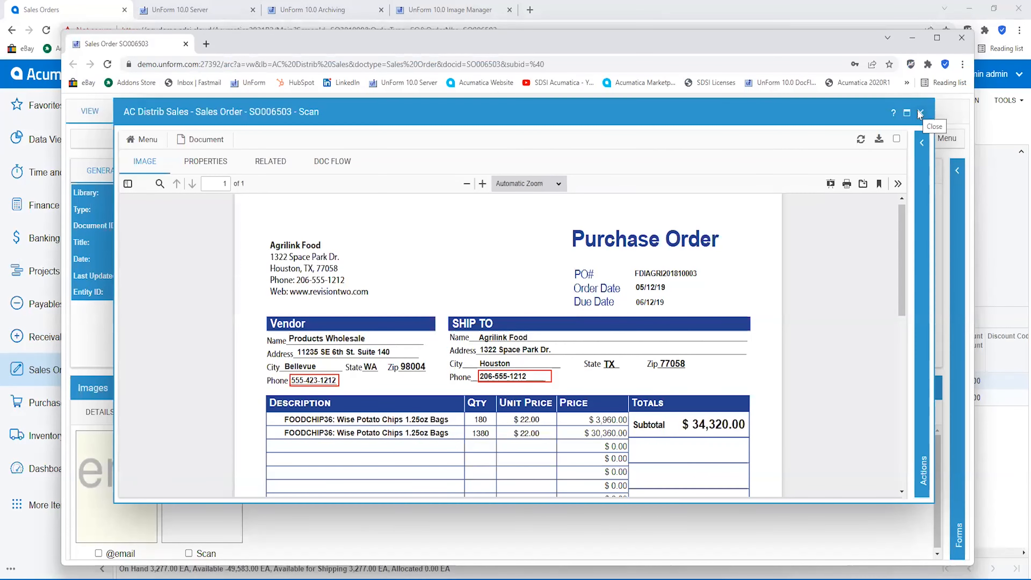
{"action": "left_click", "coordinate": [920, 114]}
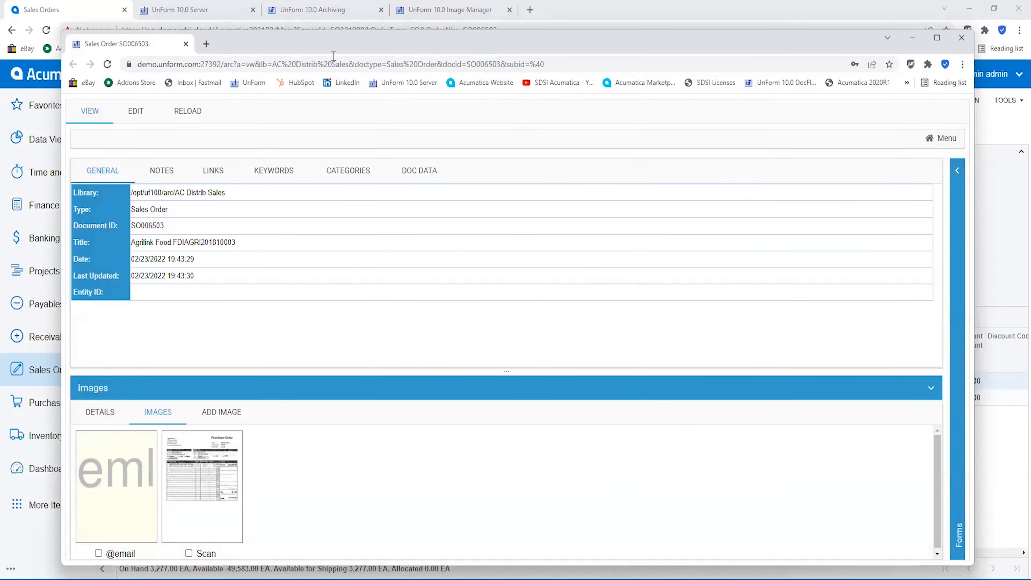
{"action": "left_click", "coordinate": [186, 45]}
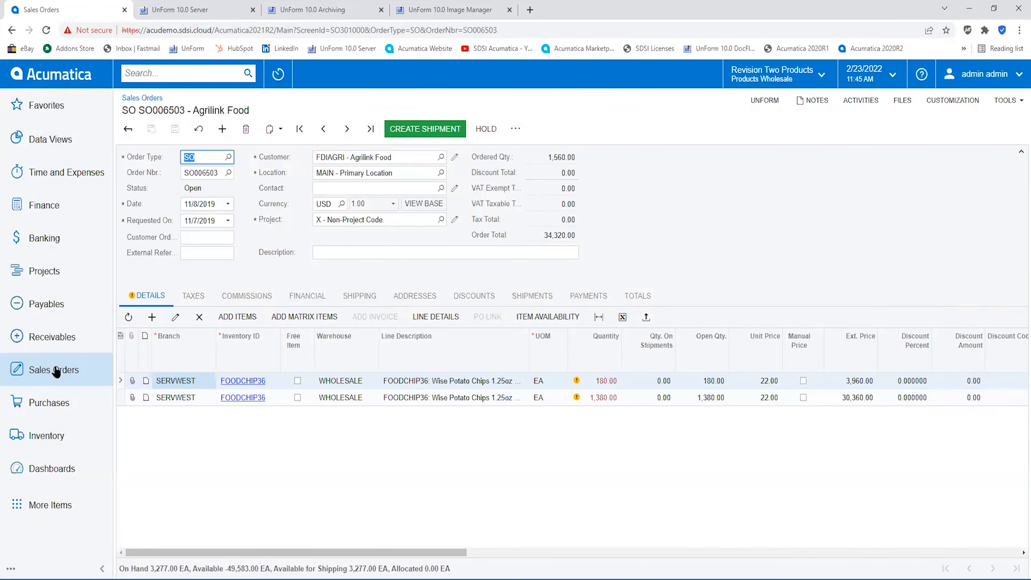
Reopen the Sales Orders list, open order SO006502, and view its attached files
{"action": "left_click", "coordinate": [56, 370]}
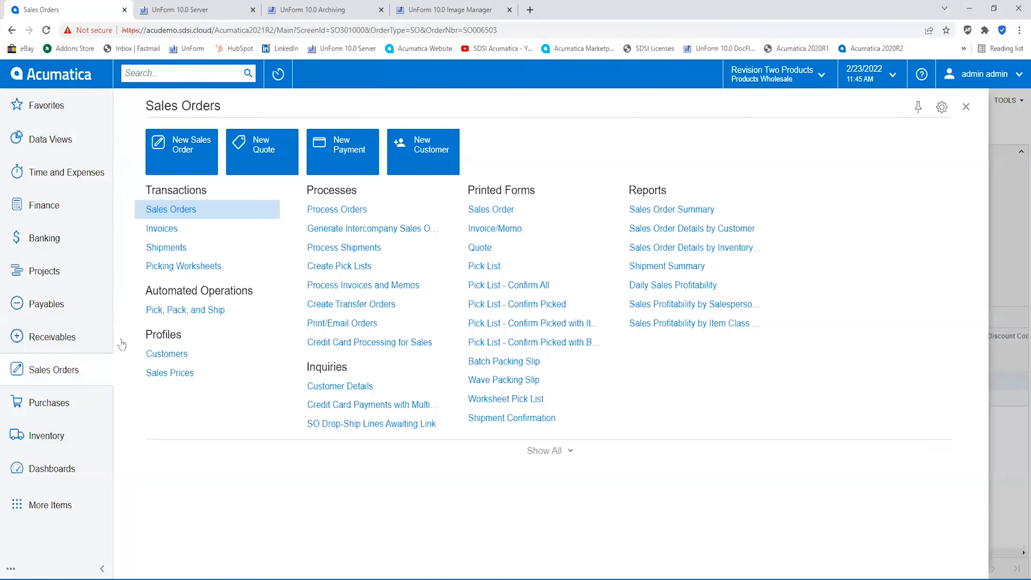
{"action": "left_click", "coordinate": [205, 218]}
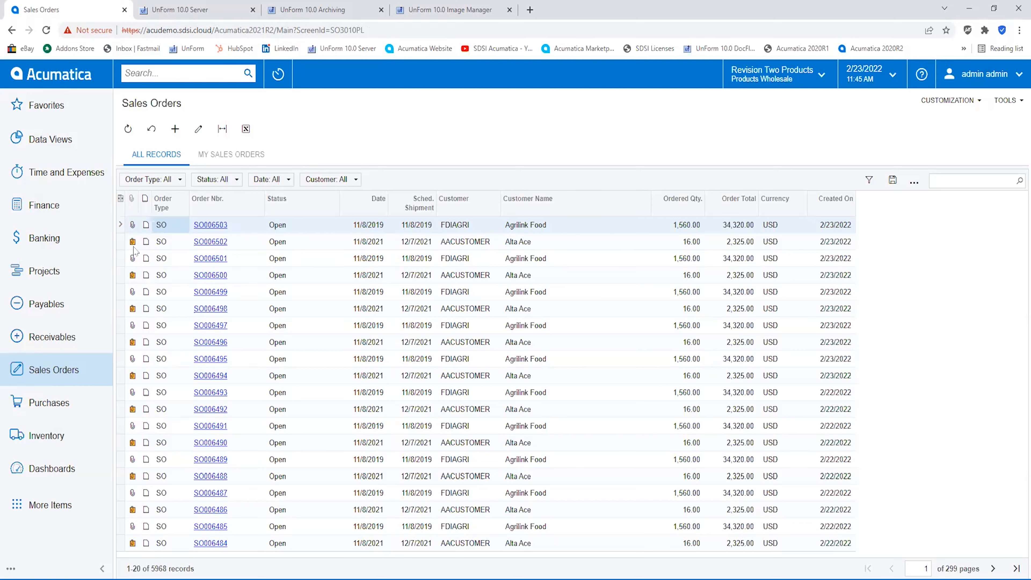
{"action": "left_click", "coordinate": [216, 243]}
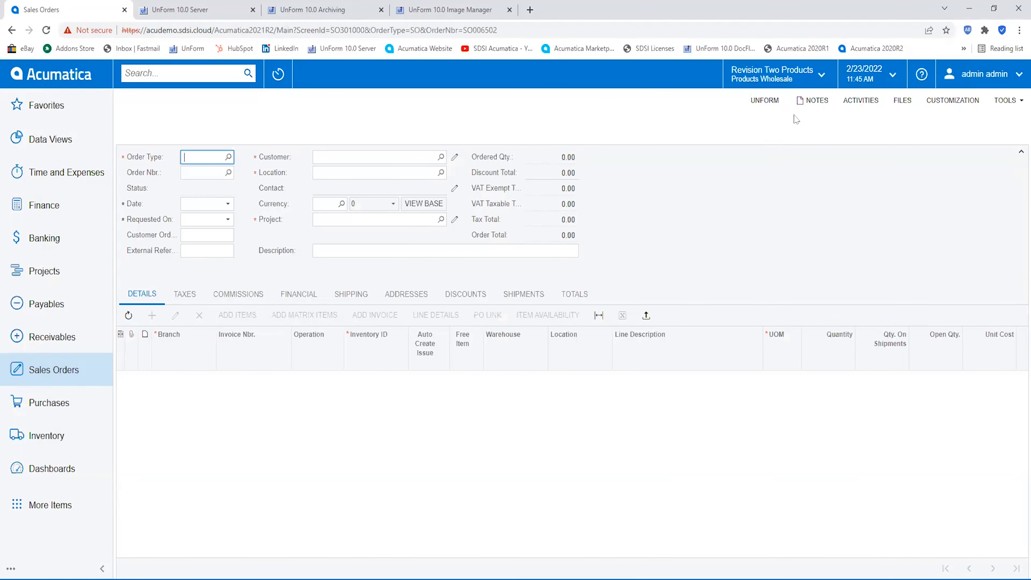
{"action": "left_click", "coordinate": [895, 103]}
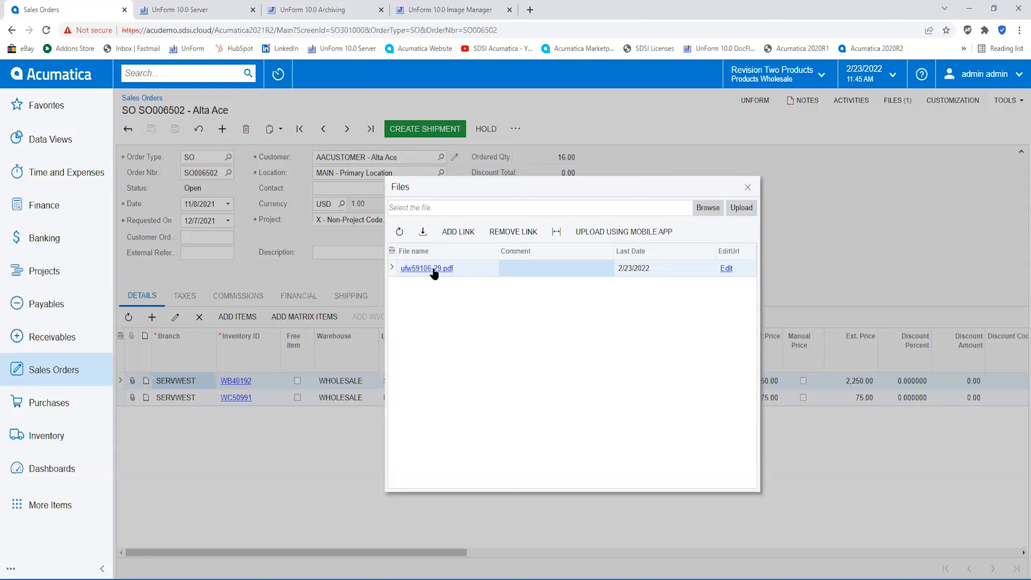
{"action": "left_click", "coordinate": [747, 188]}
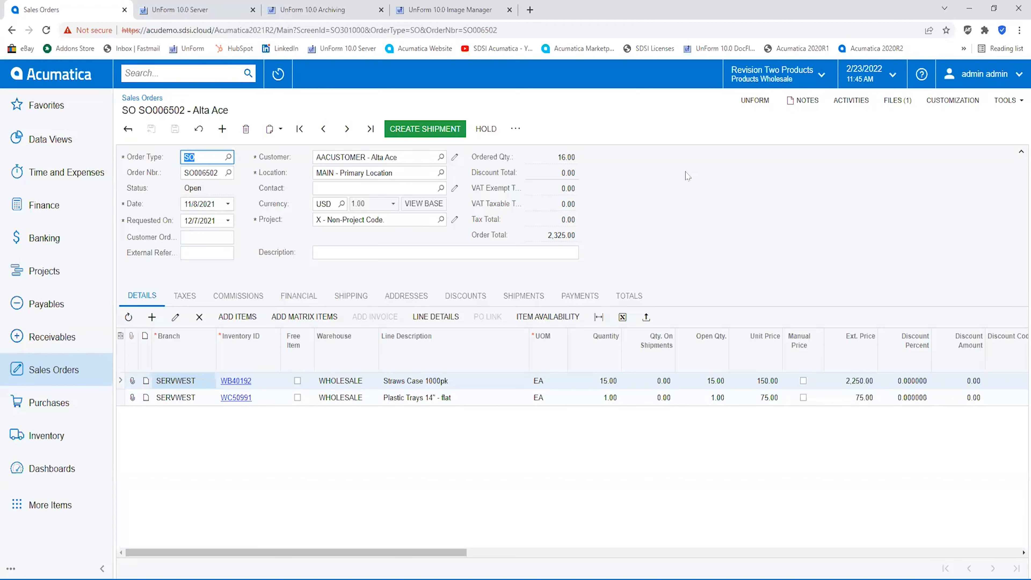
Upload Agrilink Food PO (2).pdf into the CustPO pending list and check the document lists for it
{"action": "left_click", "coordinate": [479, 12]}
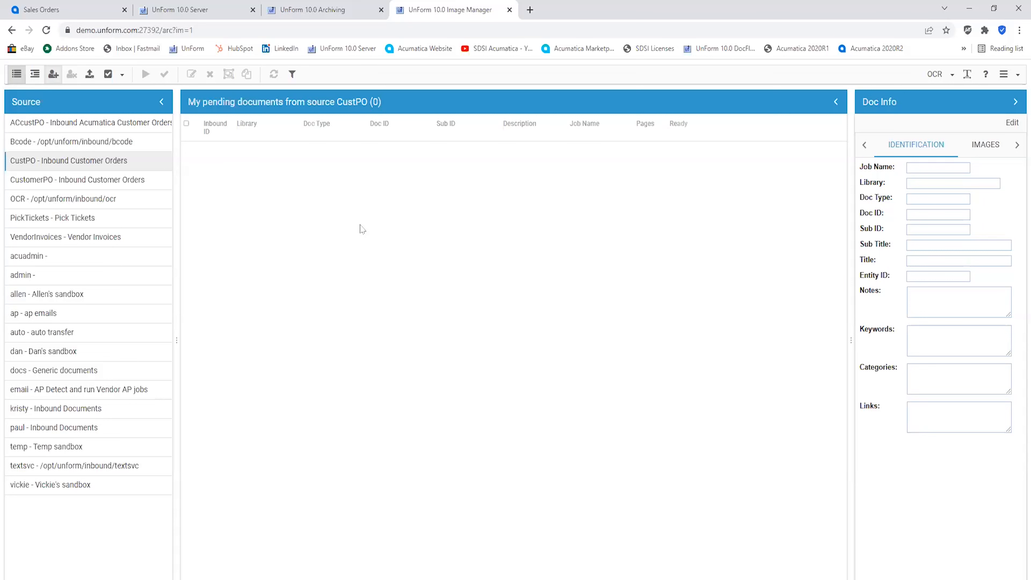
{"action": "left_click", "coordinate": [92, 77]}
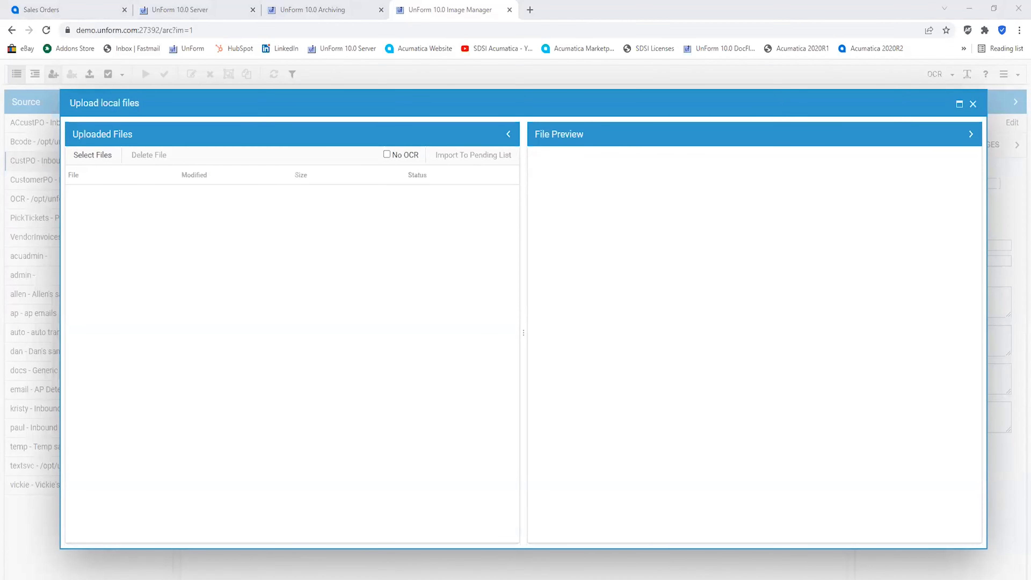
{"action": "left_click_drag", "start_coordinate": [69, 244], "coordinate": [224, 251]}
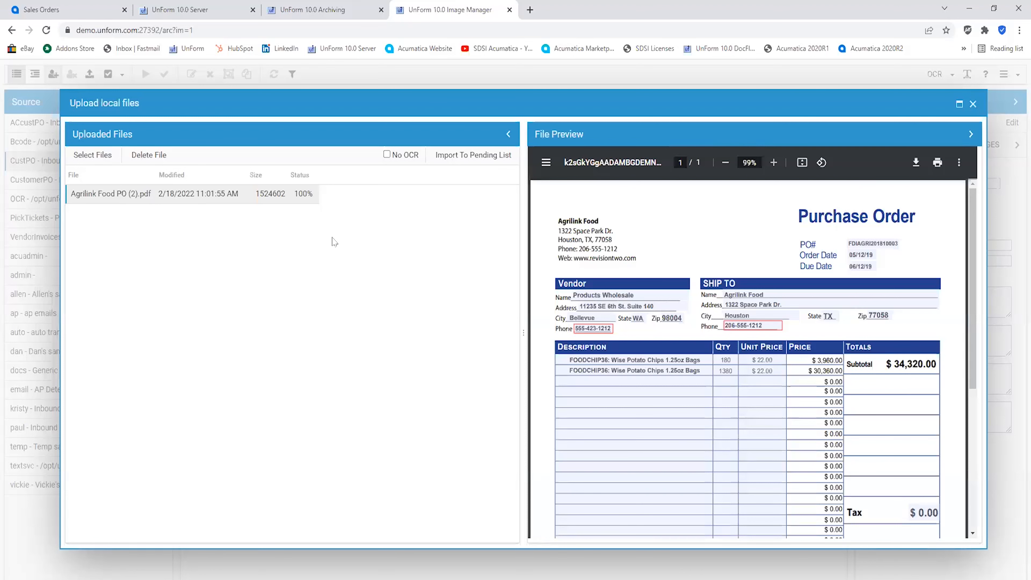
{"action": "left_click", "coordinate": [483, 156]}
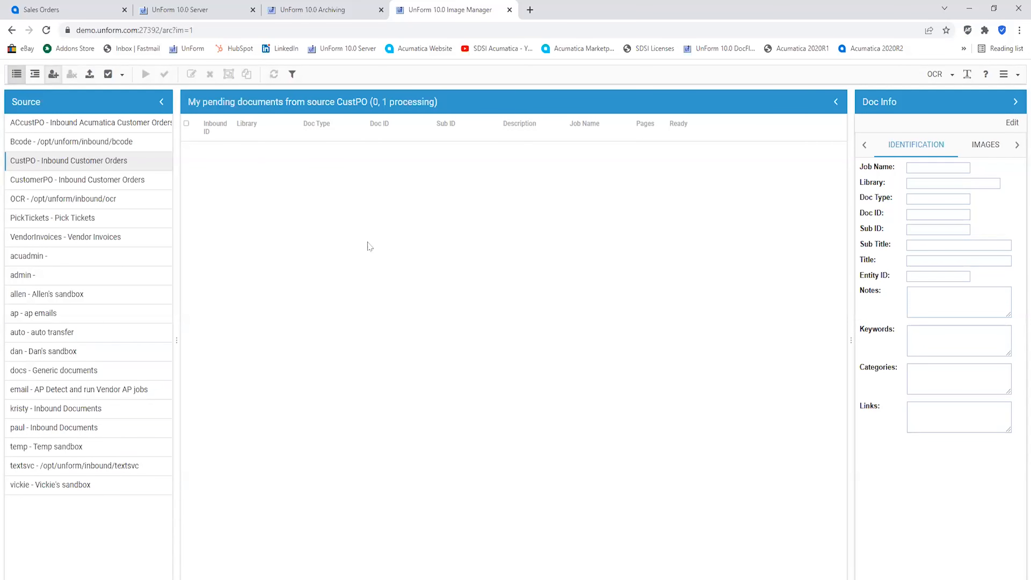
{"action": "left_click", "coordinate": [36, 77]}
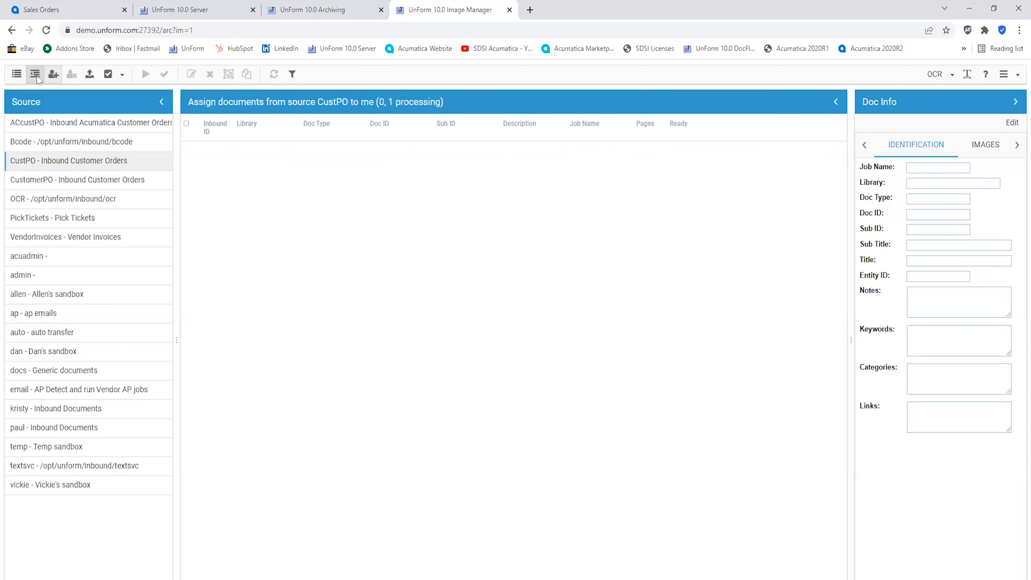
{"action": "left_click", "coordinate": [17, 75]}
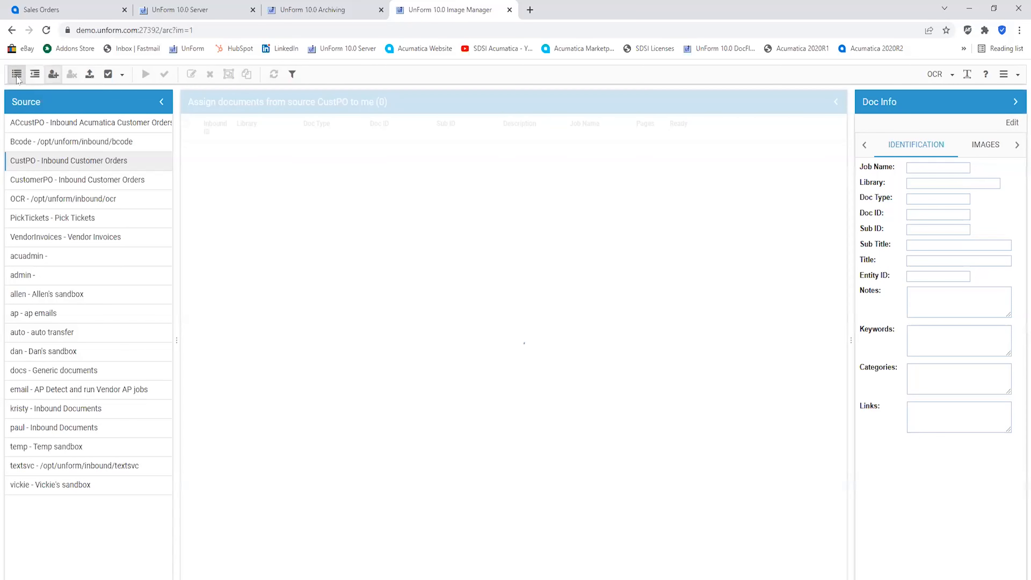